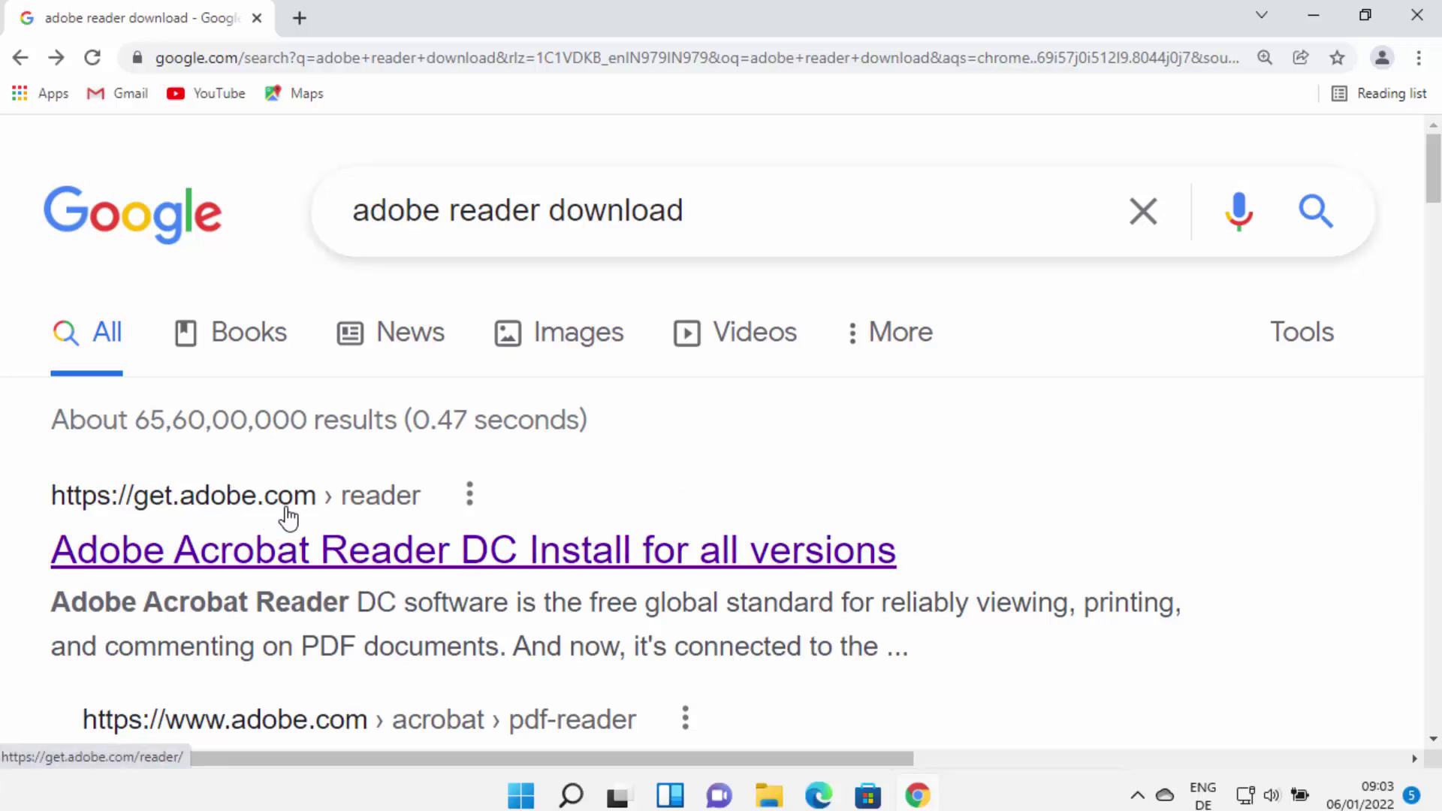
Step: Open the 'Adobe Acrobat Reader DC Install for all versions' result on get.adobe.com
click(378, 556)
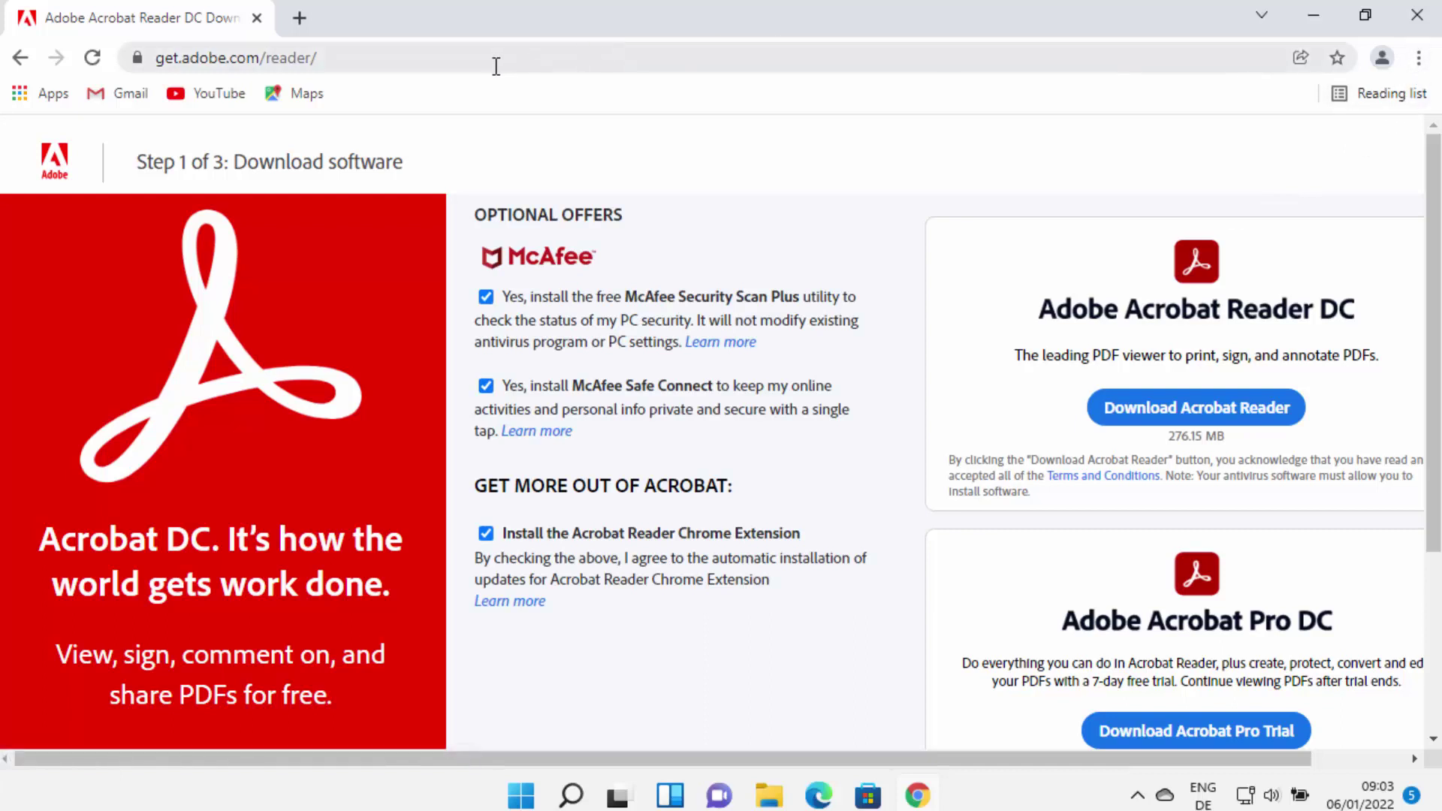
click(495, 66)
click(496, 66)
click(495, 66)
click(496, 66)
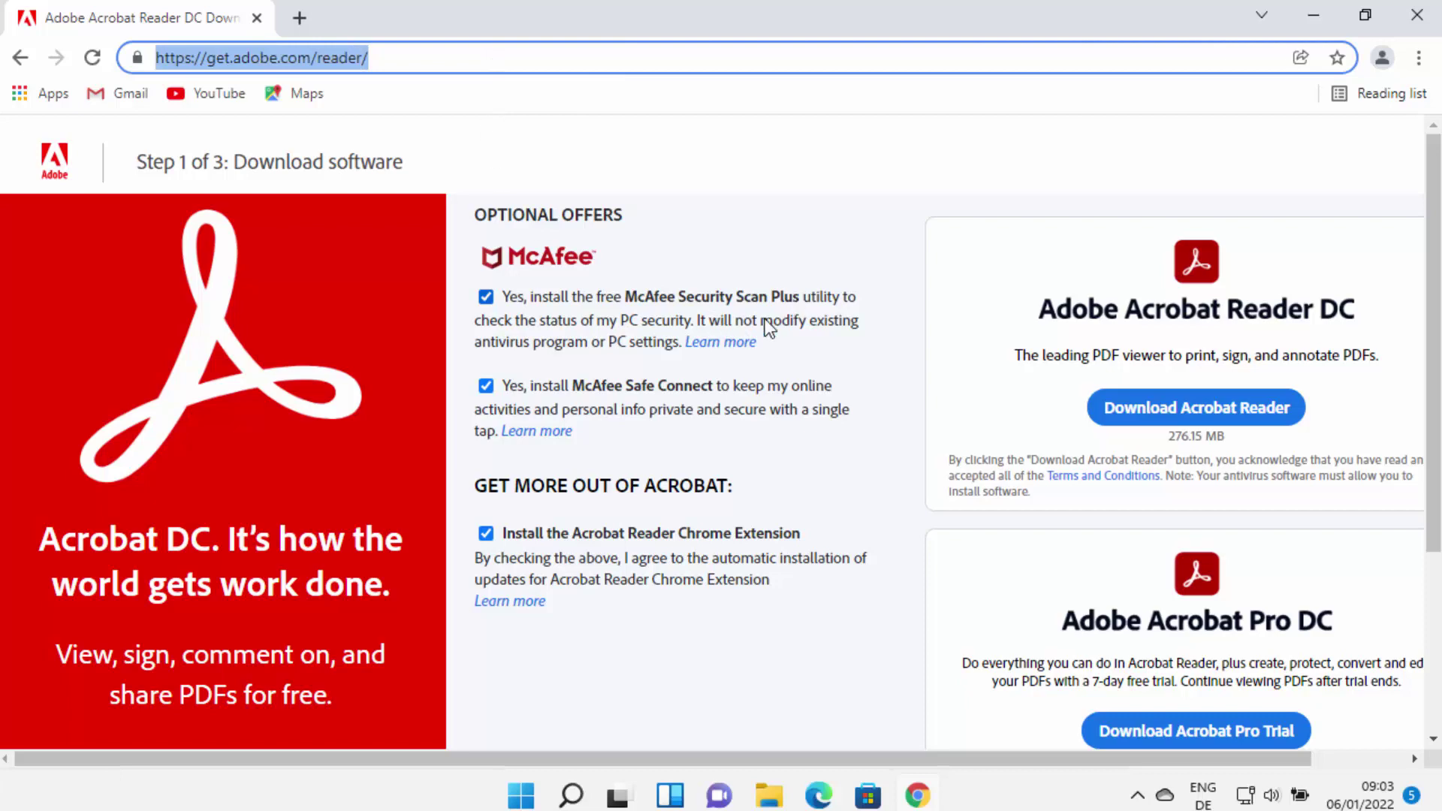
scroll(1007, 353, down, 1)
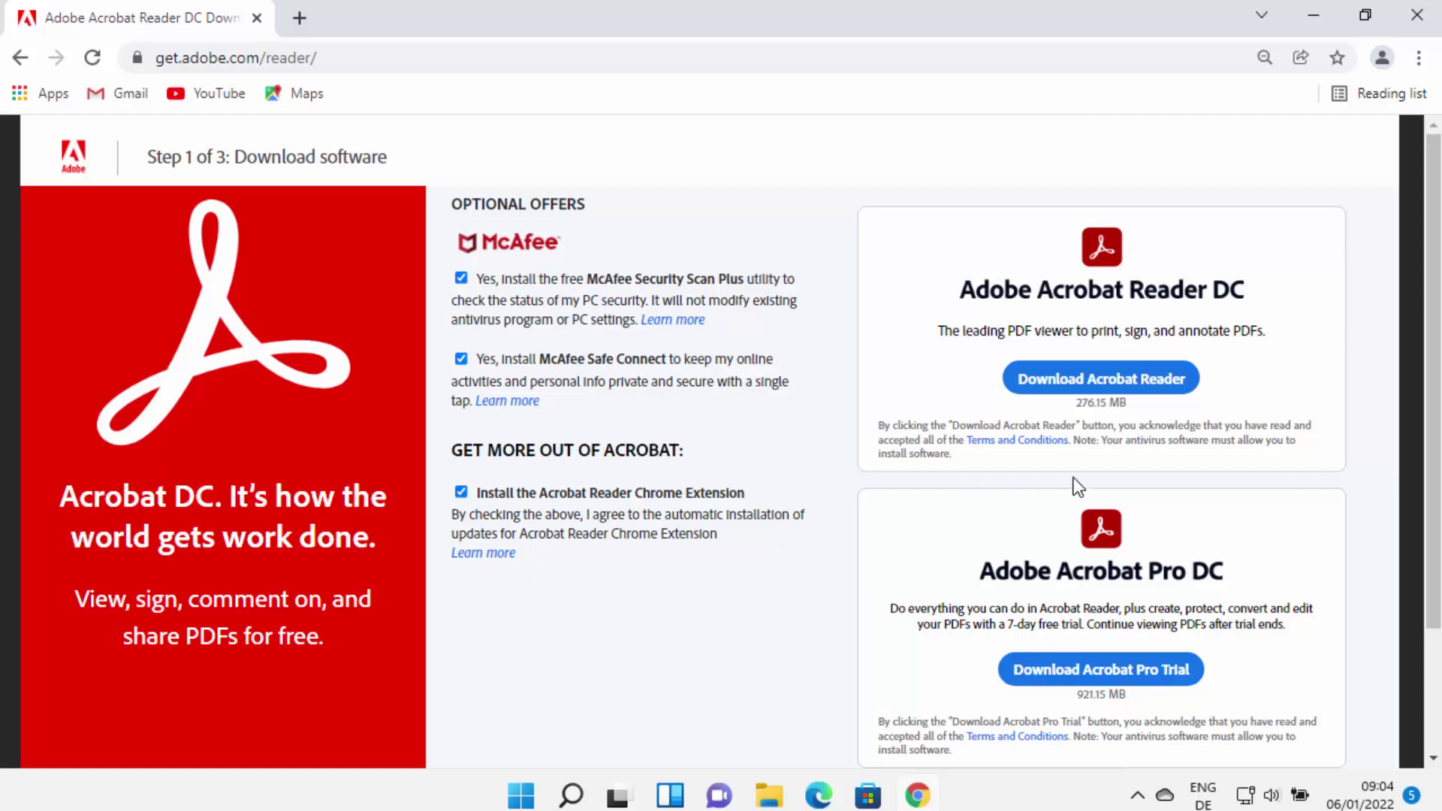
Step: Untick McAfee Security Scan Plus, McAfee Safe Connect and the Acrobat Reader Chrome Extension offers
click(960, 331)
click(464, 278)
click(462, 359)
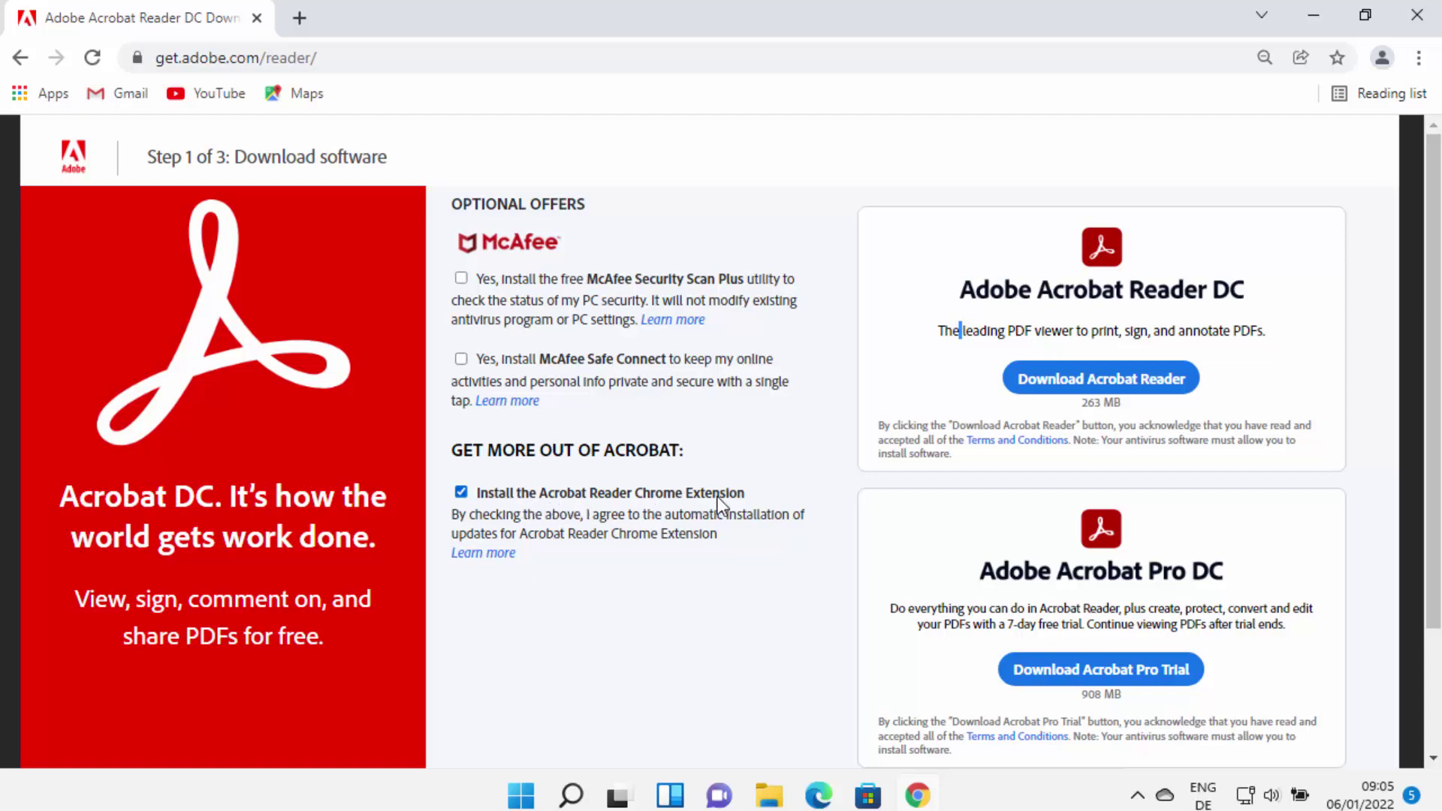
click(461, 493)
Step: Download the readerdc64_en_xa installer, launch it from the download bar, and minimize Chrome
click(1048, 387)
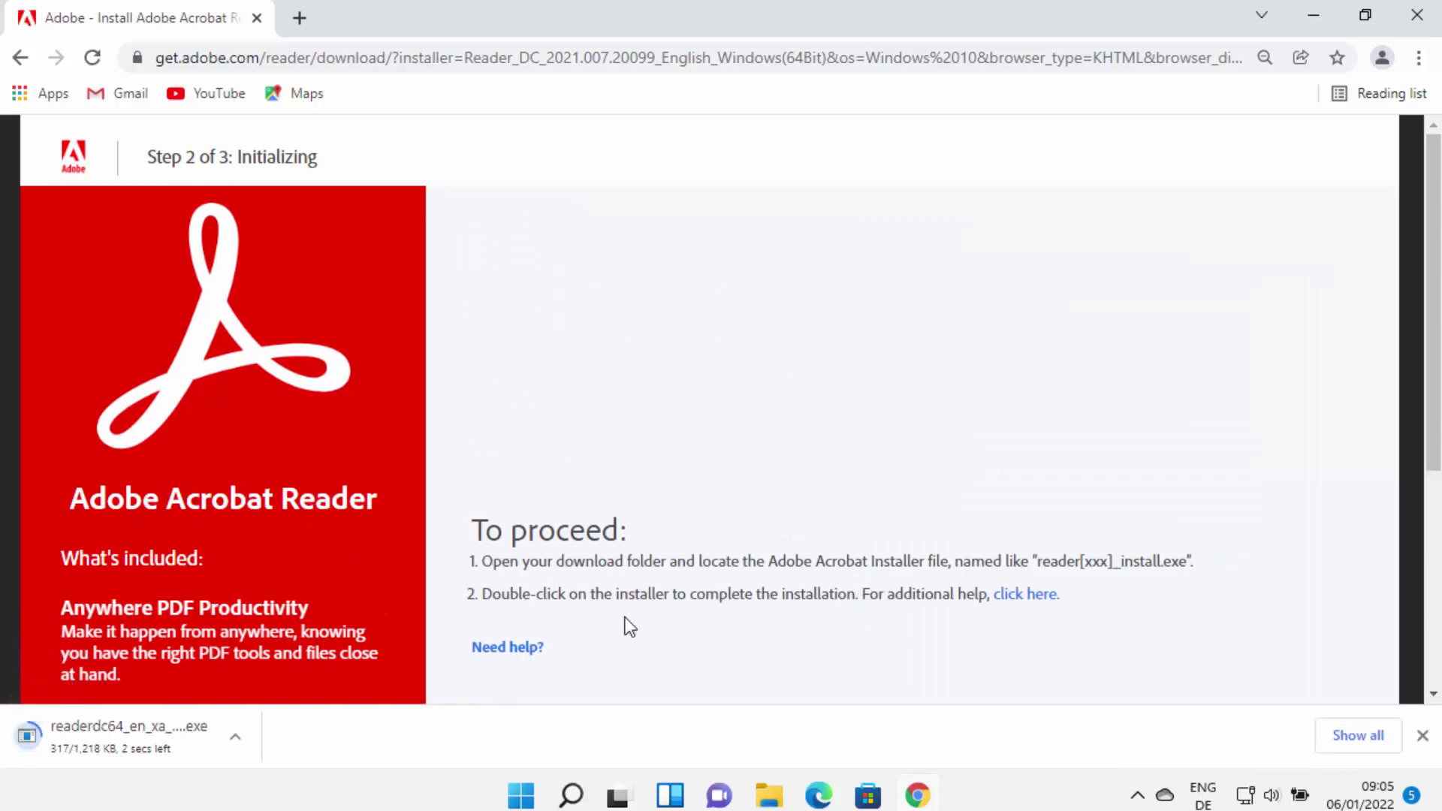
click(159, 738)
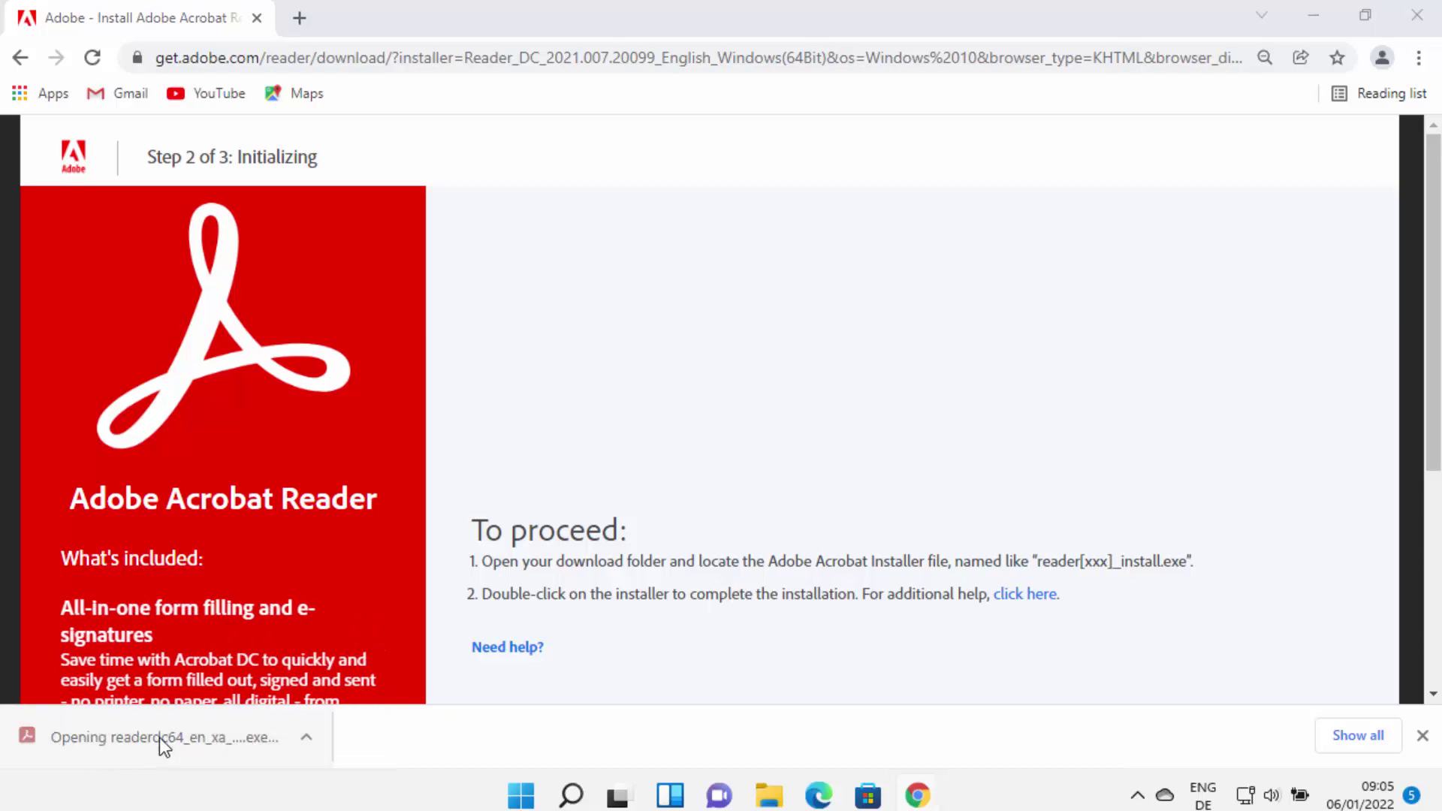
click(1317, 15)
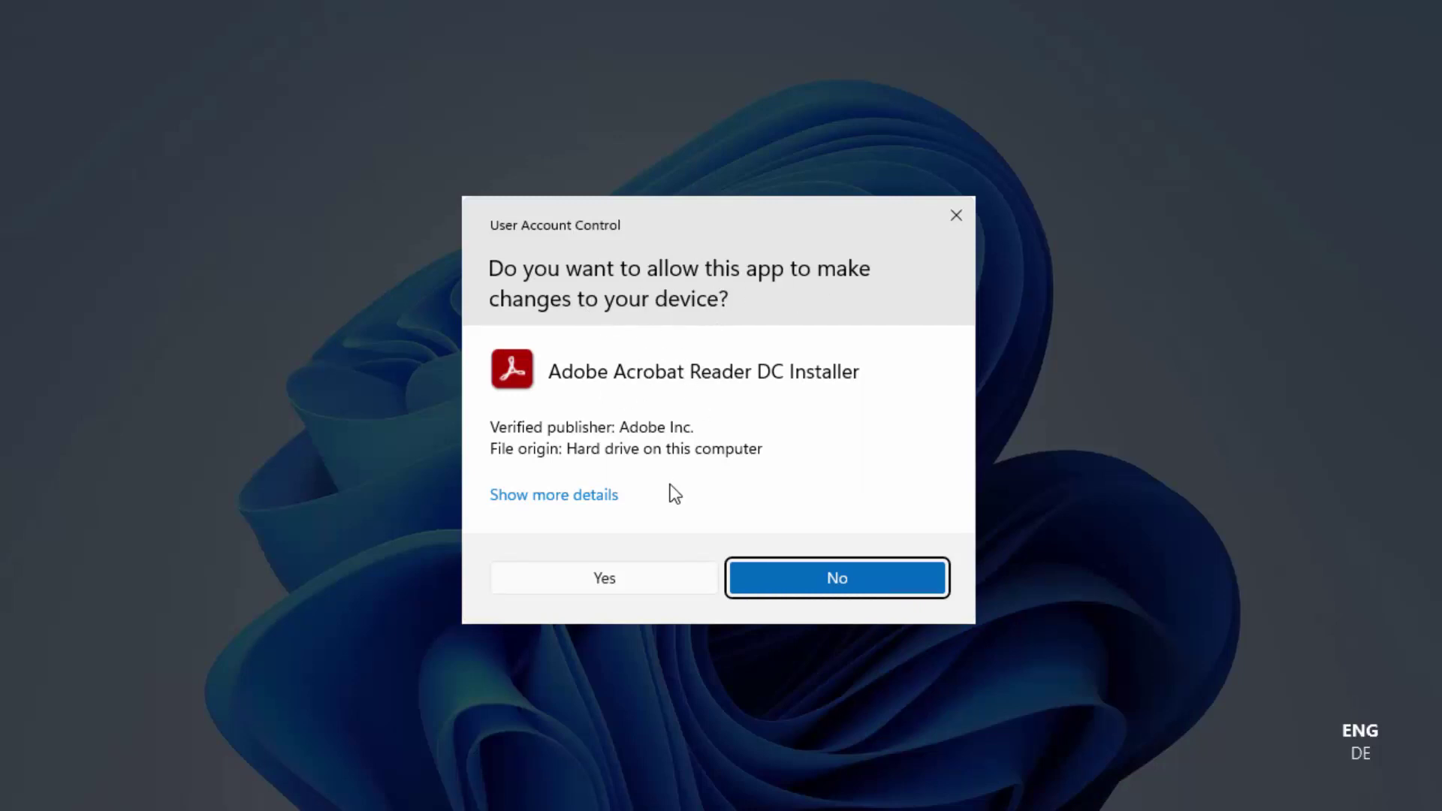
Step: Allow the Acrobat Reader DC installer to make changes and finish the installation
click(629, 586)
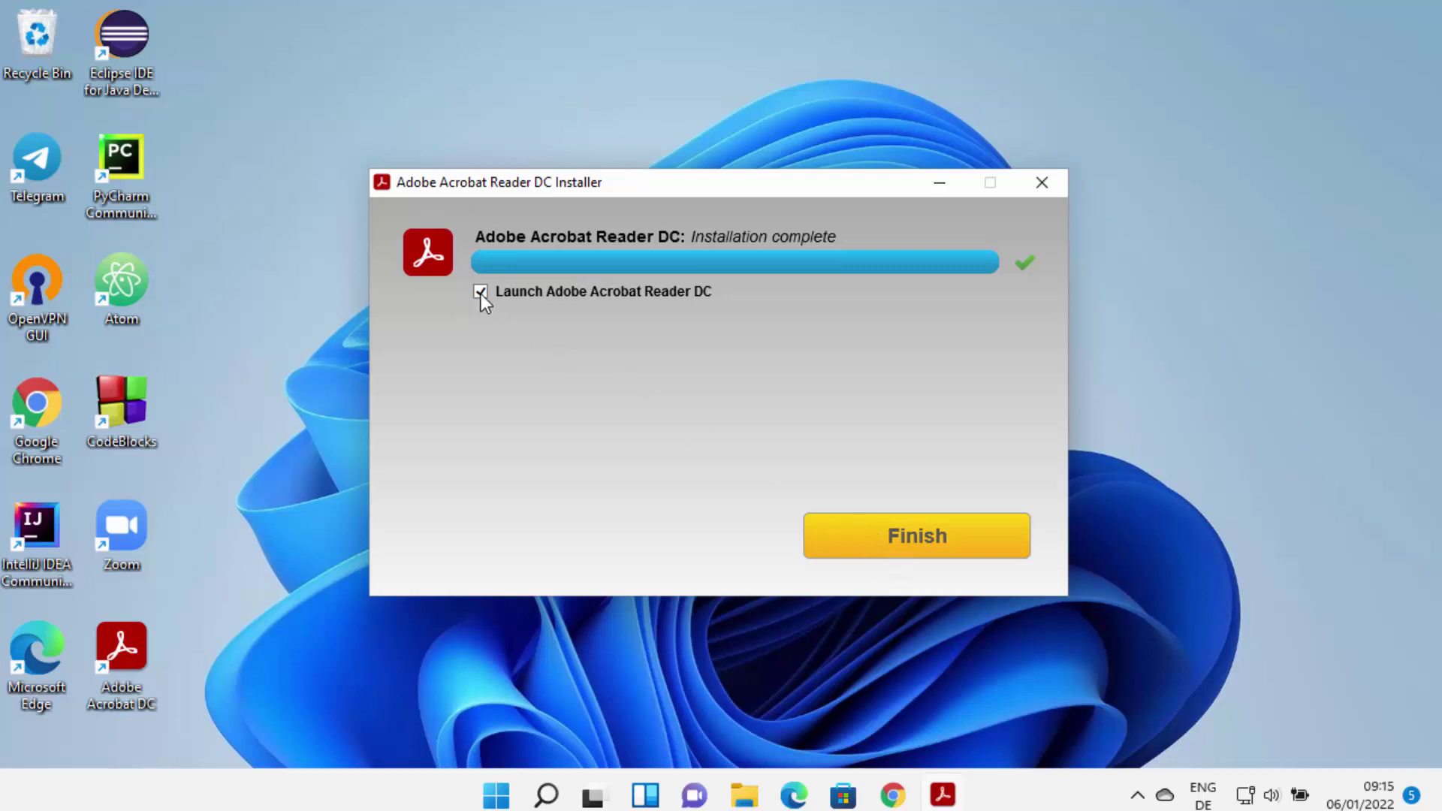
click(890, 541)
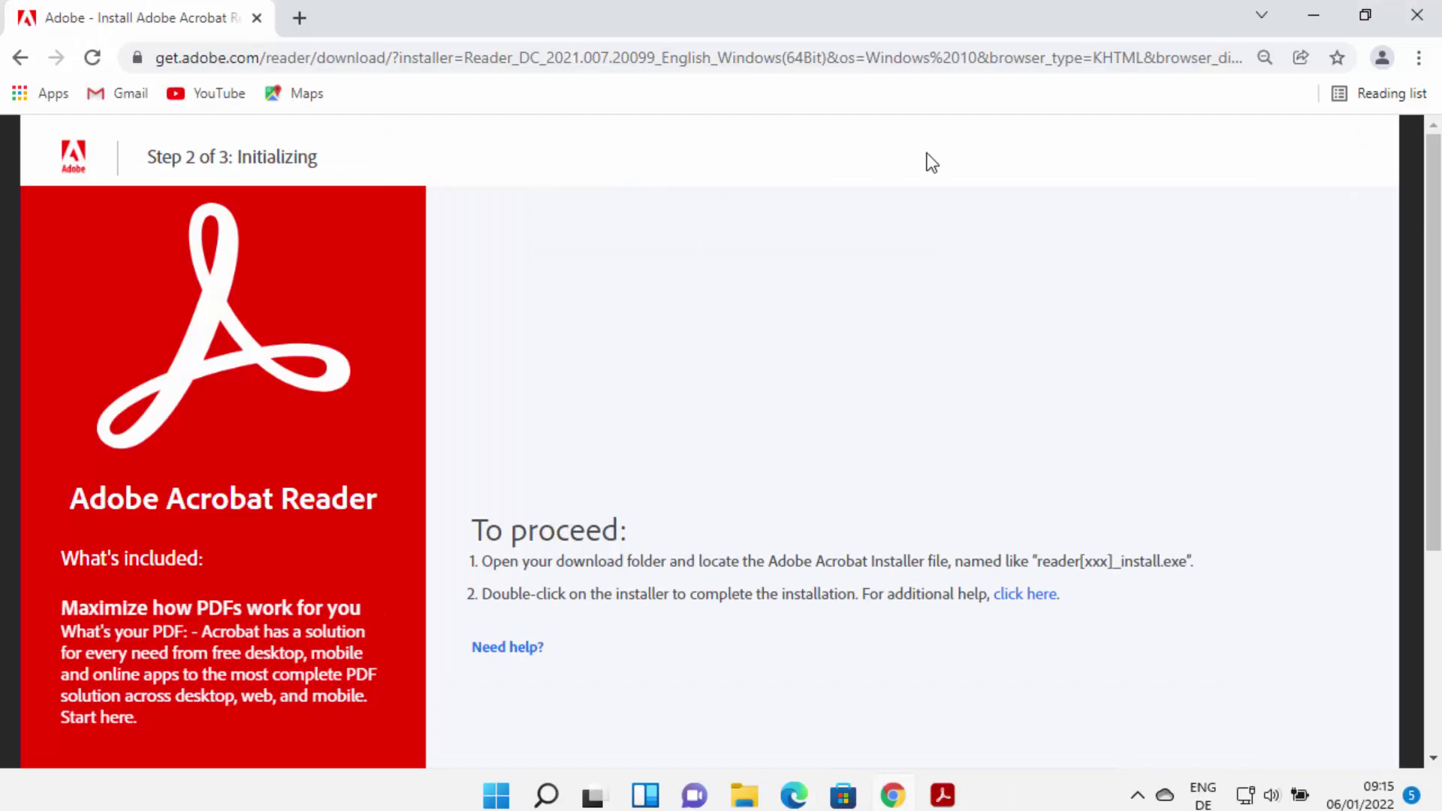
Step: Minimize Chrome, restore the Reader window and move it right to uncover desktop icons
click(1315, 15)
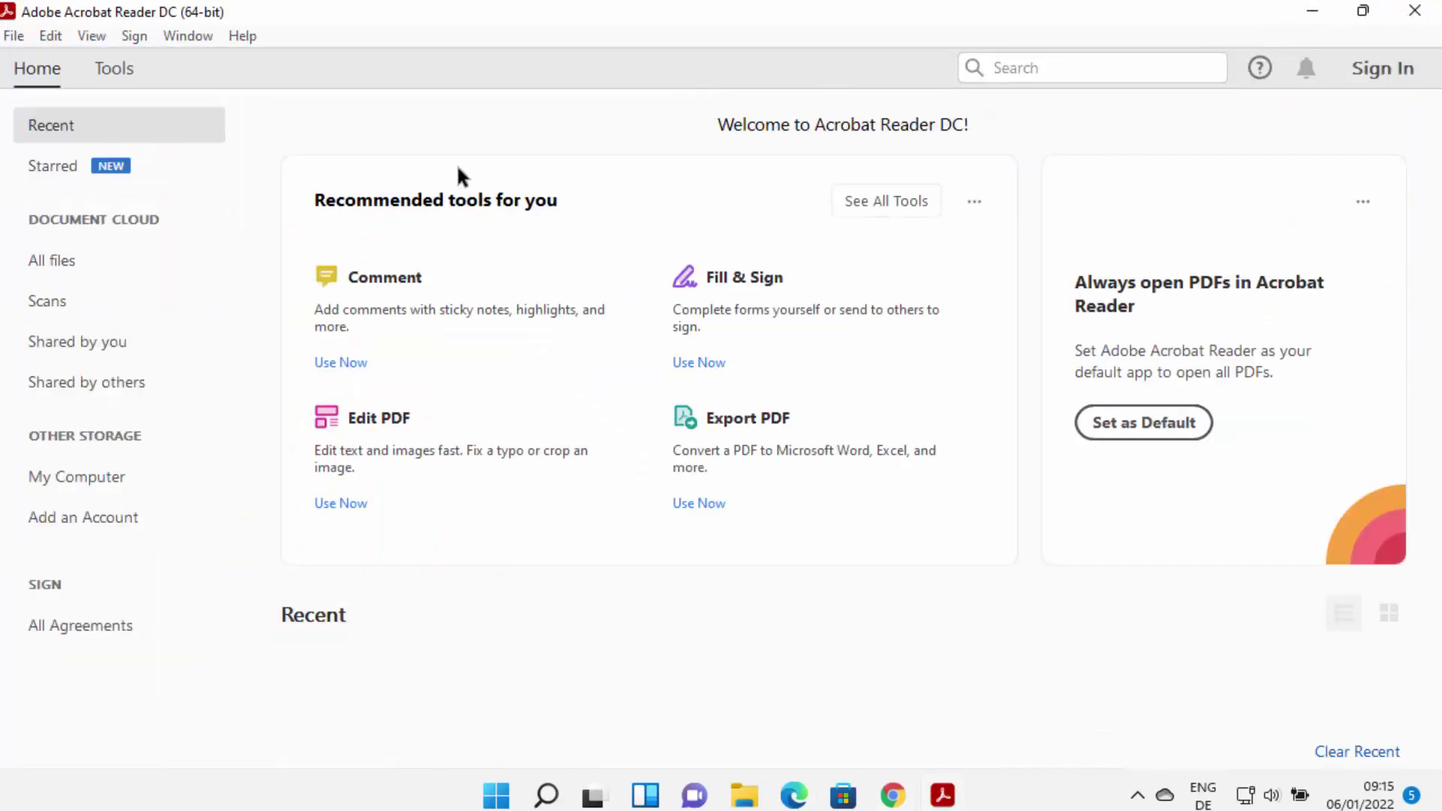
click(1363, 11)
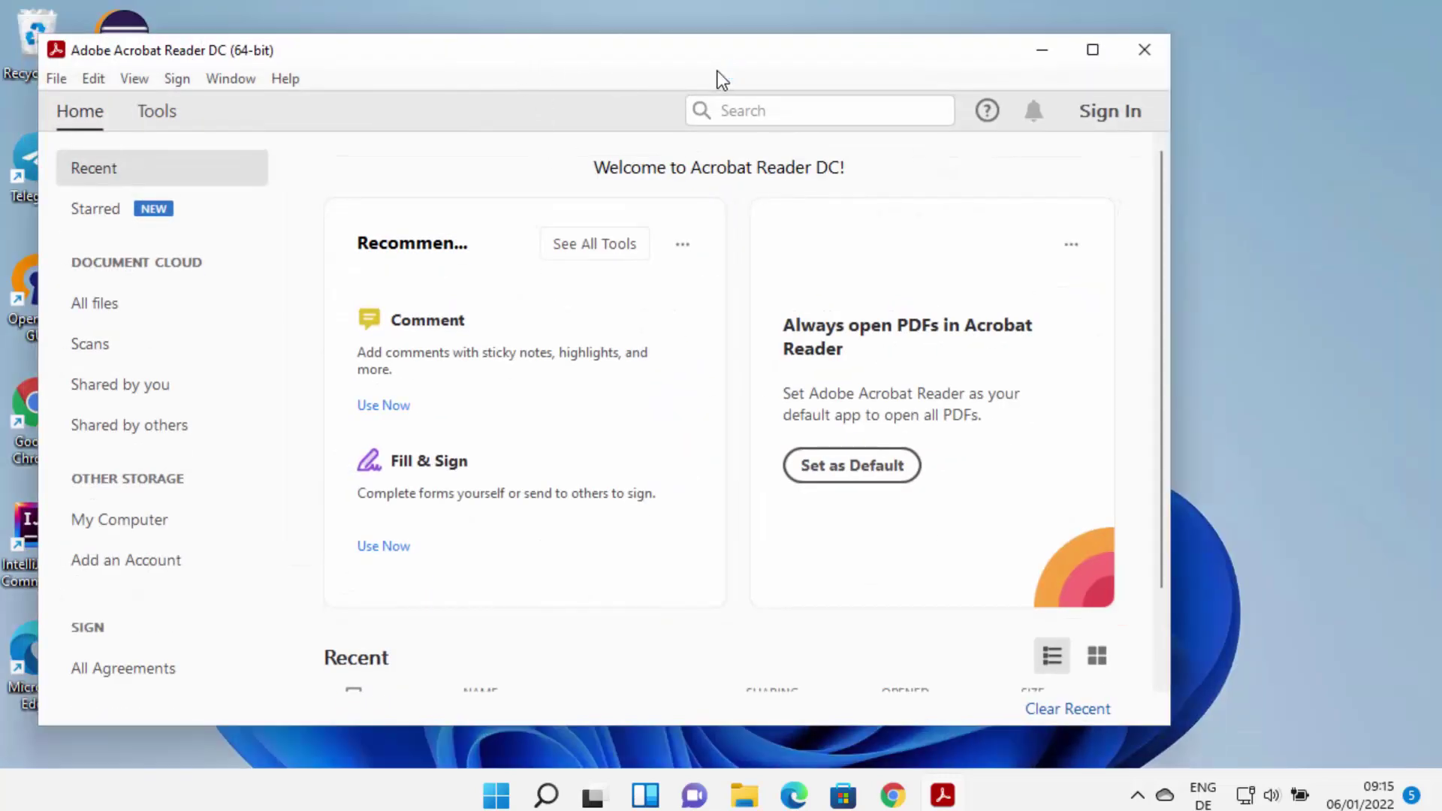
drag(766, 60, 956, 76)
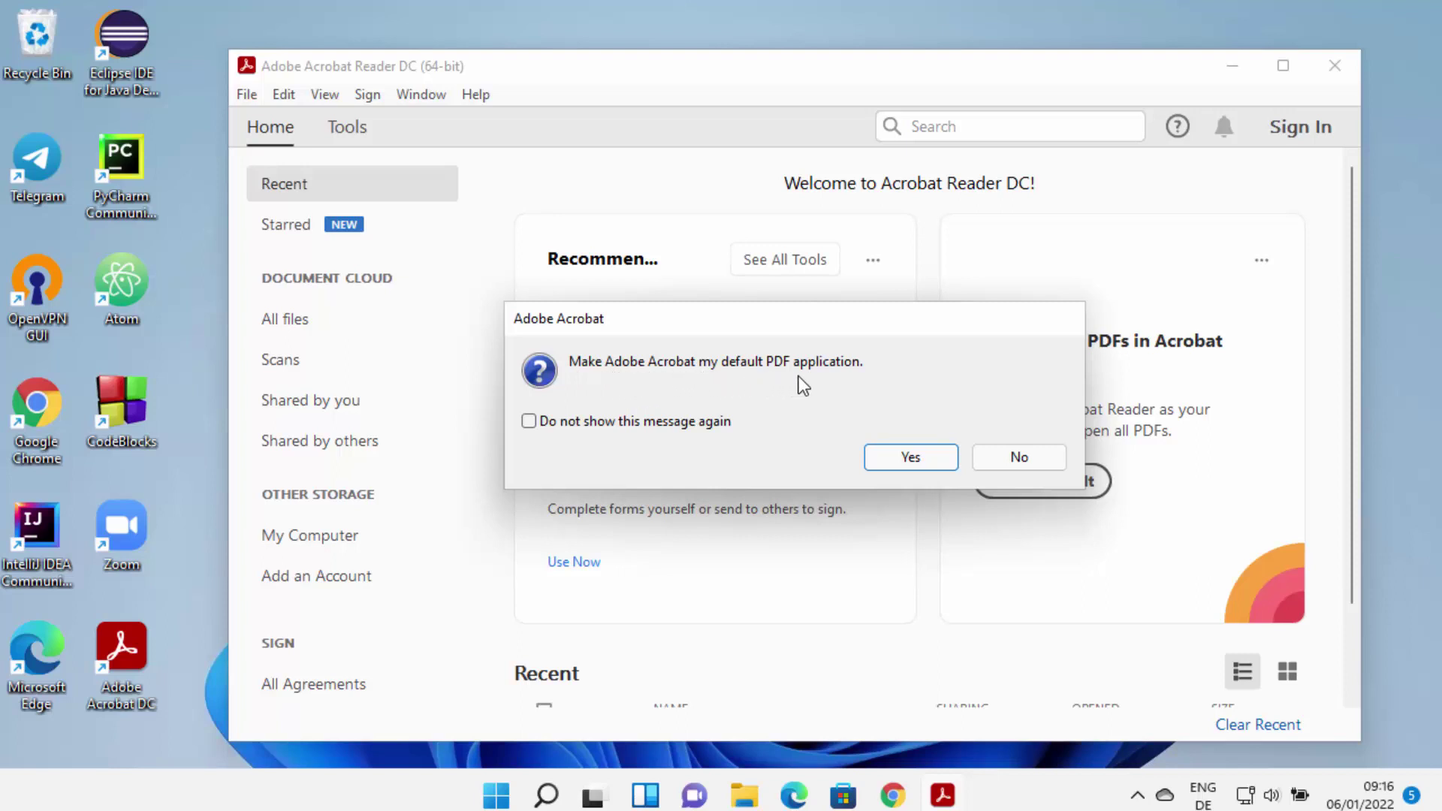
Step: Accept making Acrobat the default PDF app, close Properties and the panel, then close Reader
click(908, 462)
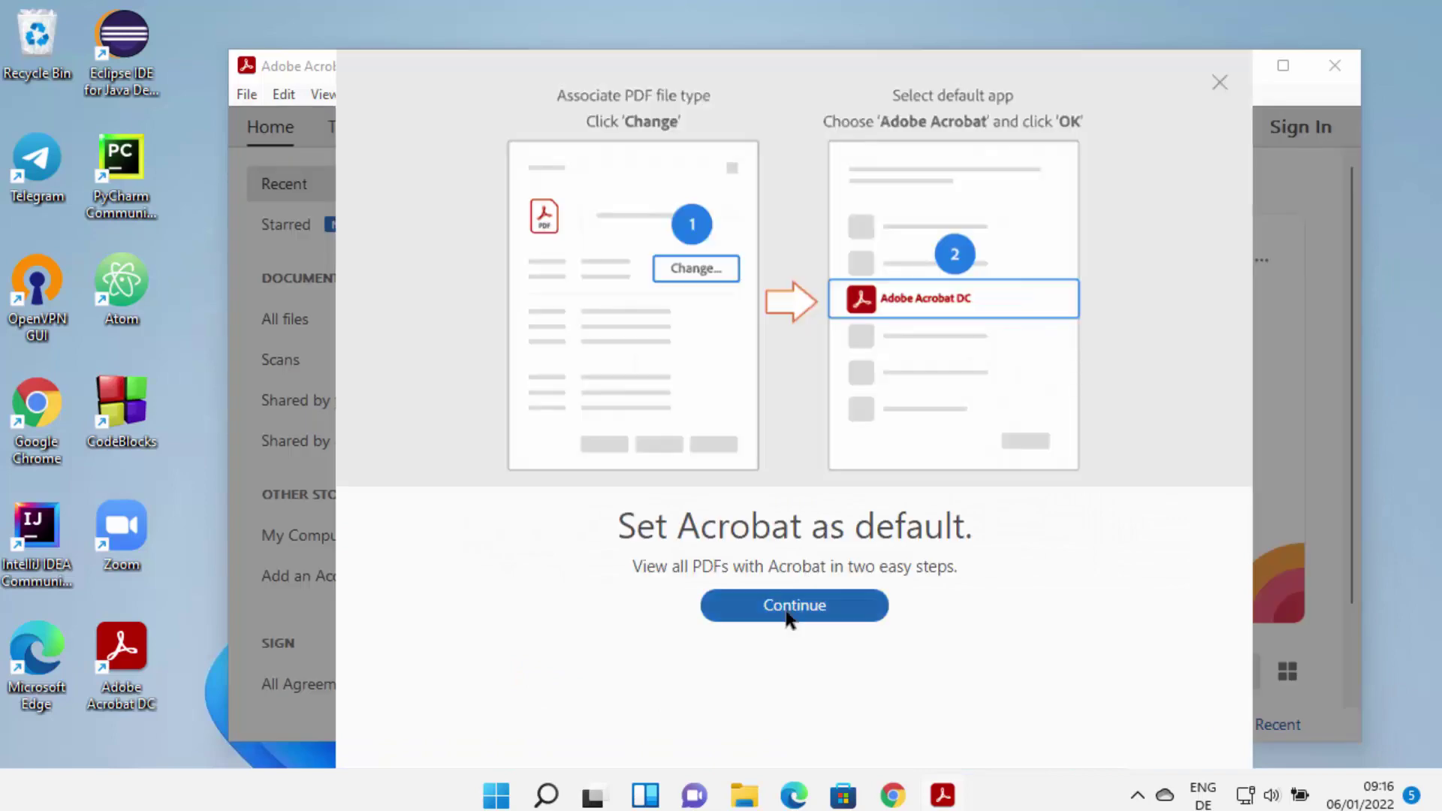
click(788, 614)
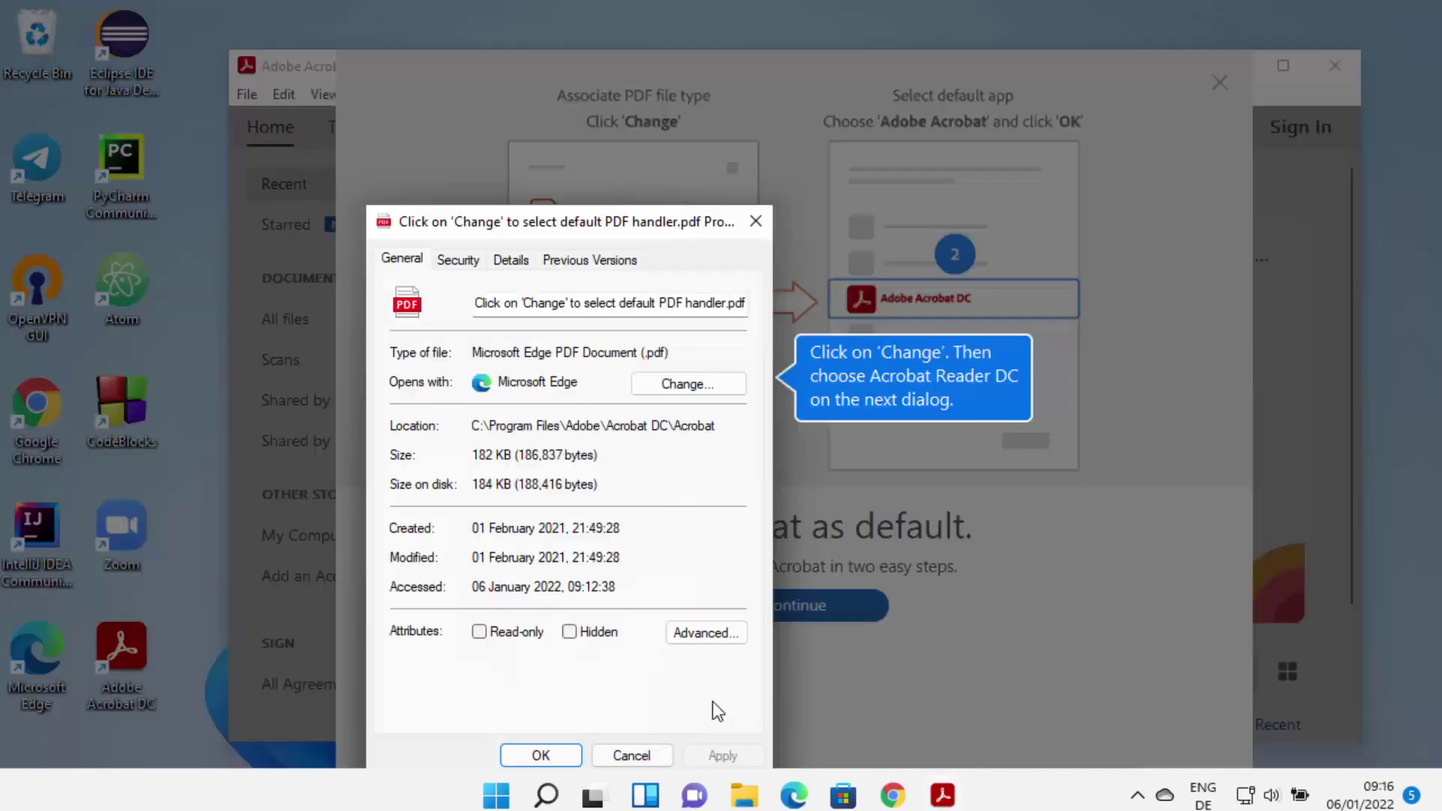
click(551, 757)
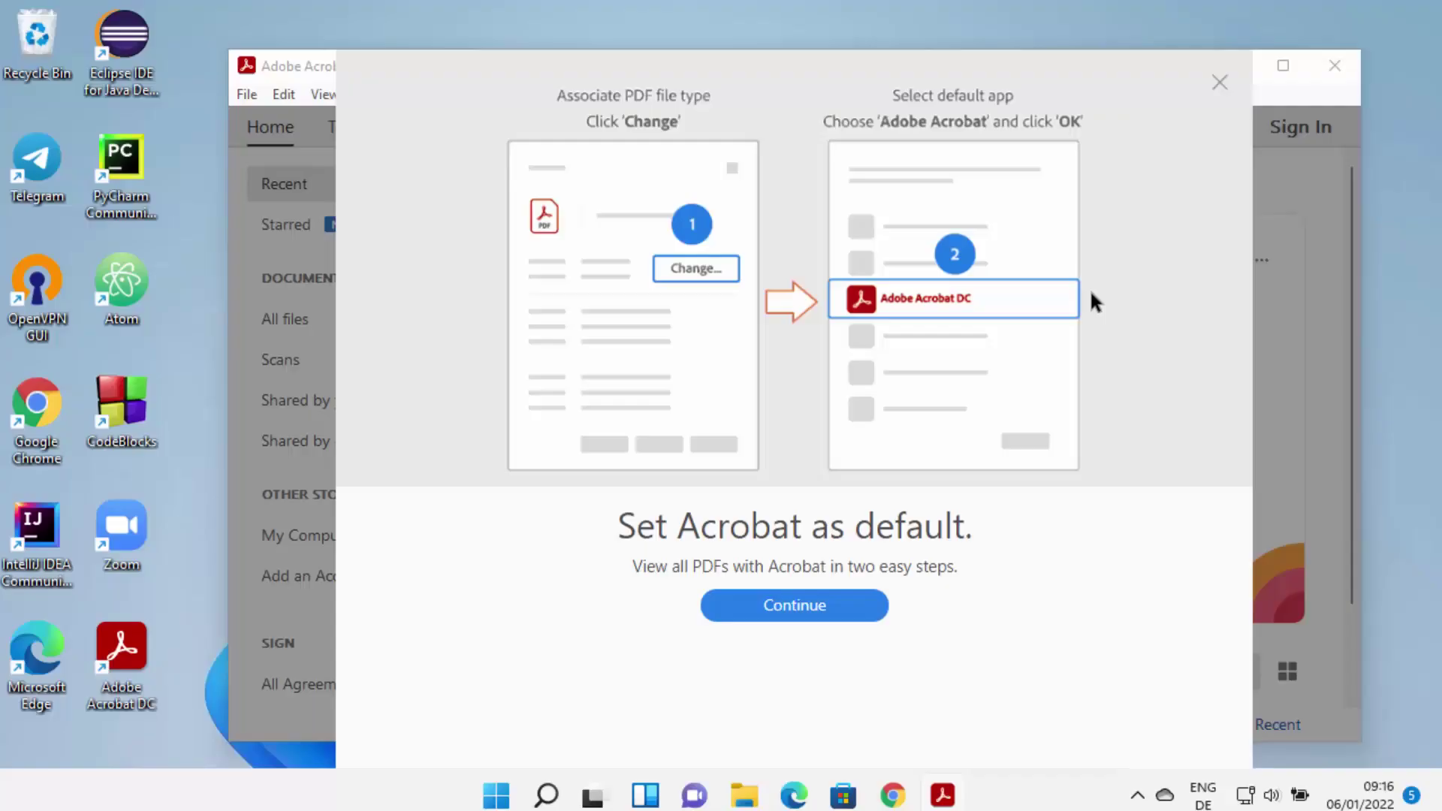
click(1219, 79)
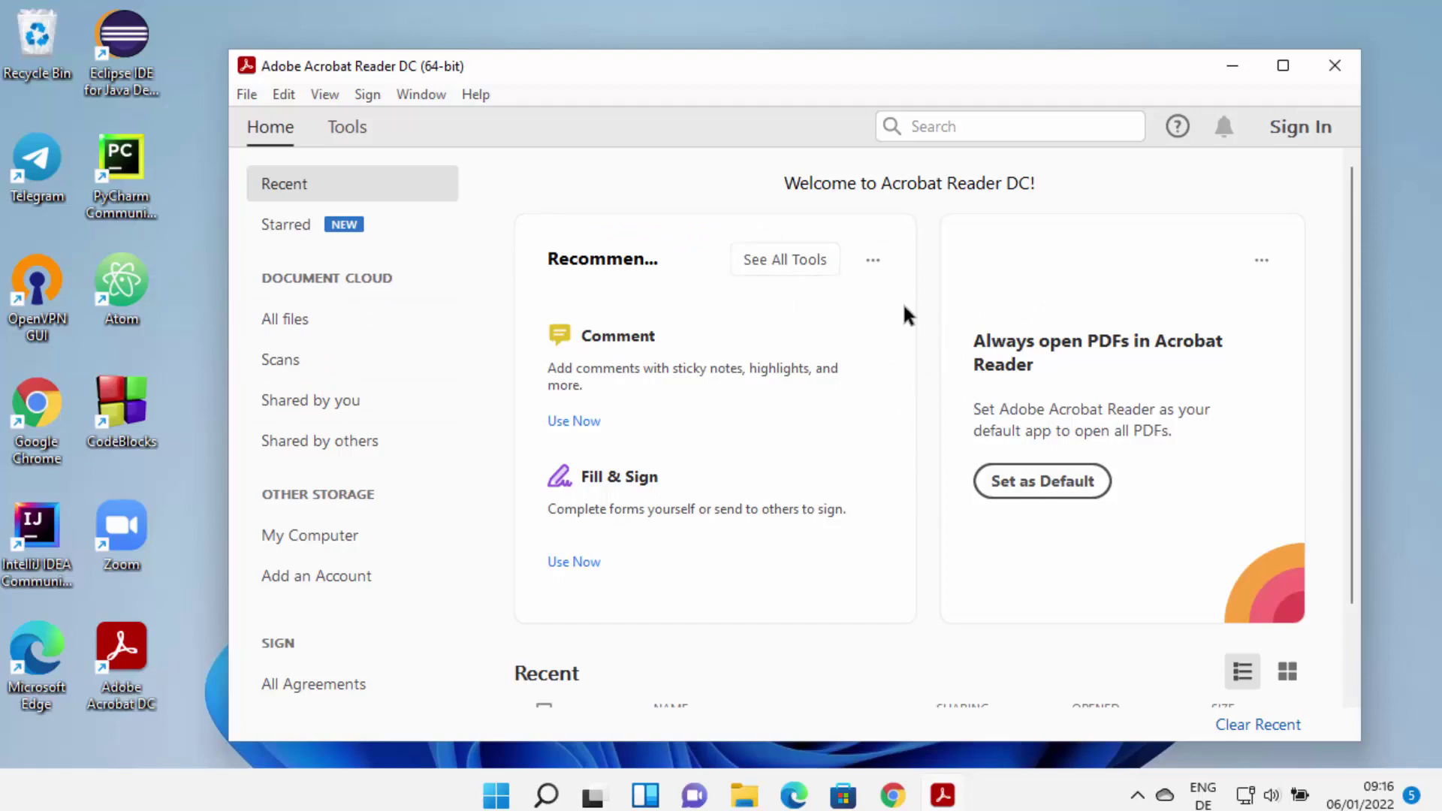
click(1333, 67)
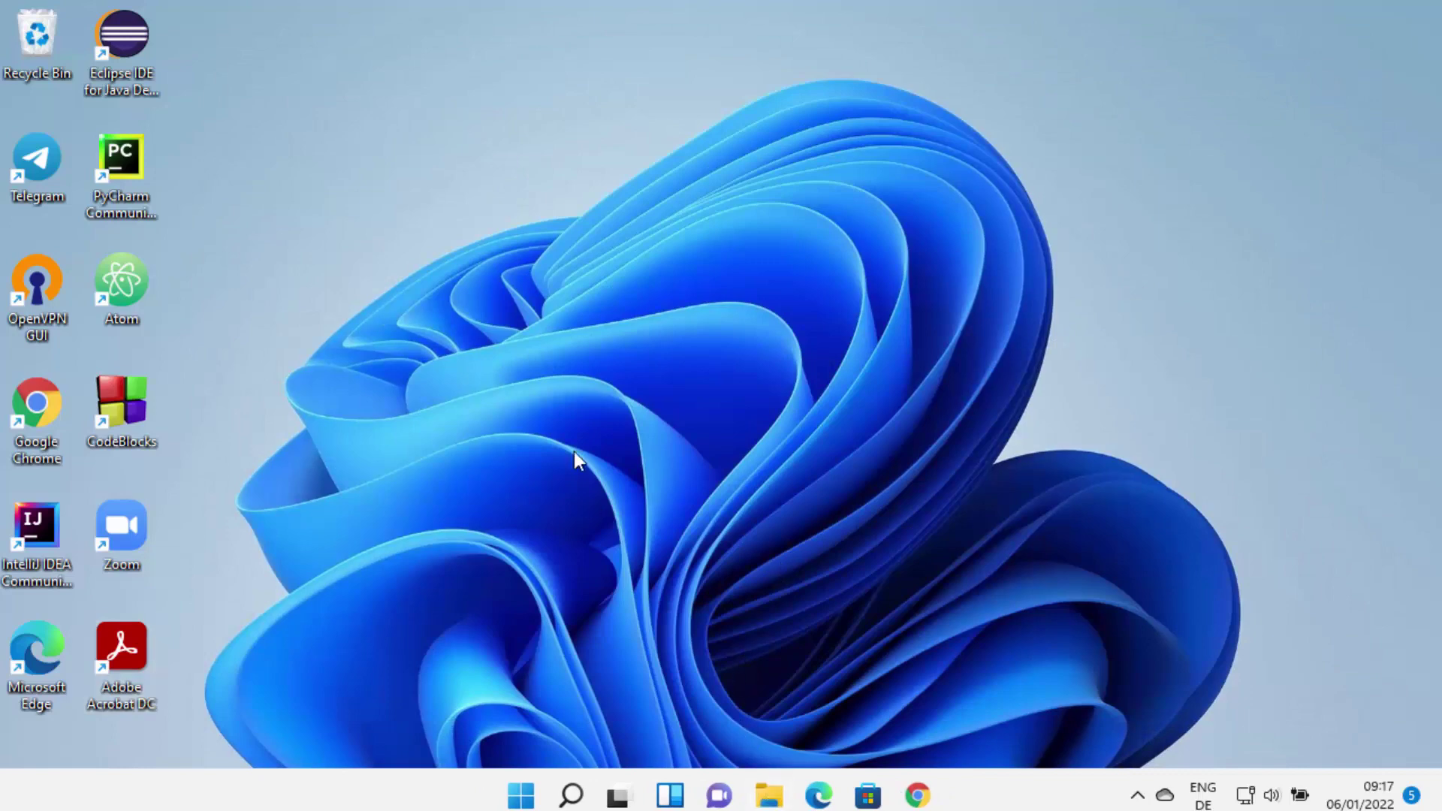
Step: From File Explorer's Downloads folder, open sample.pdf with Adobe Acrobat DC via Open with
key(super+e)
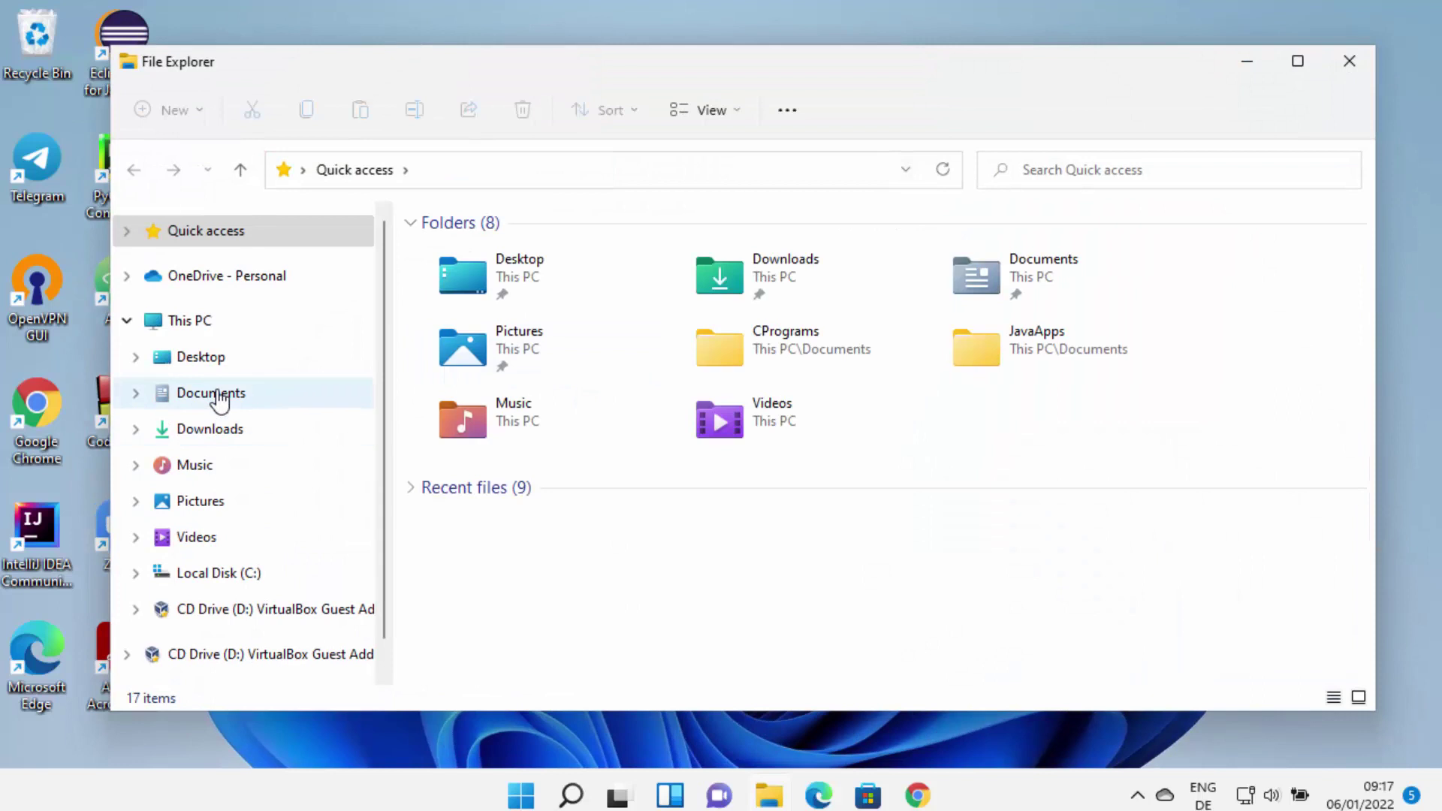
click(217, 436)
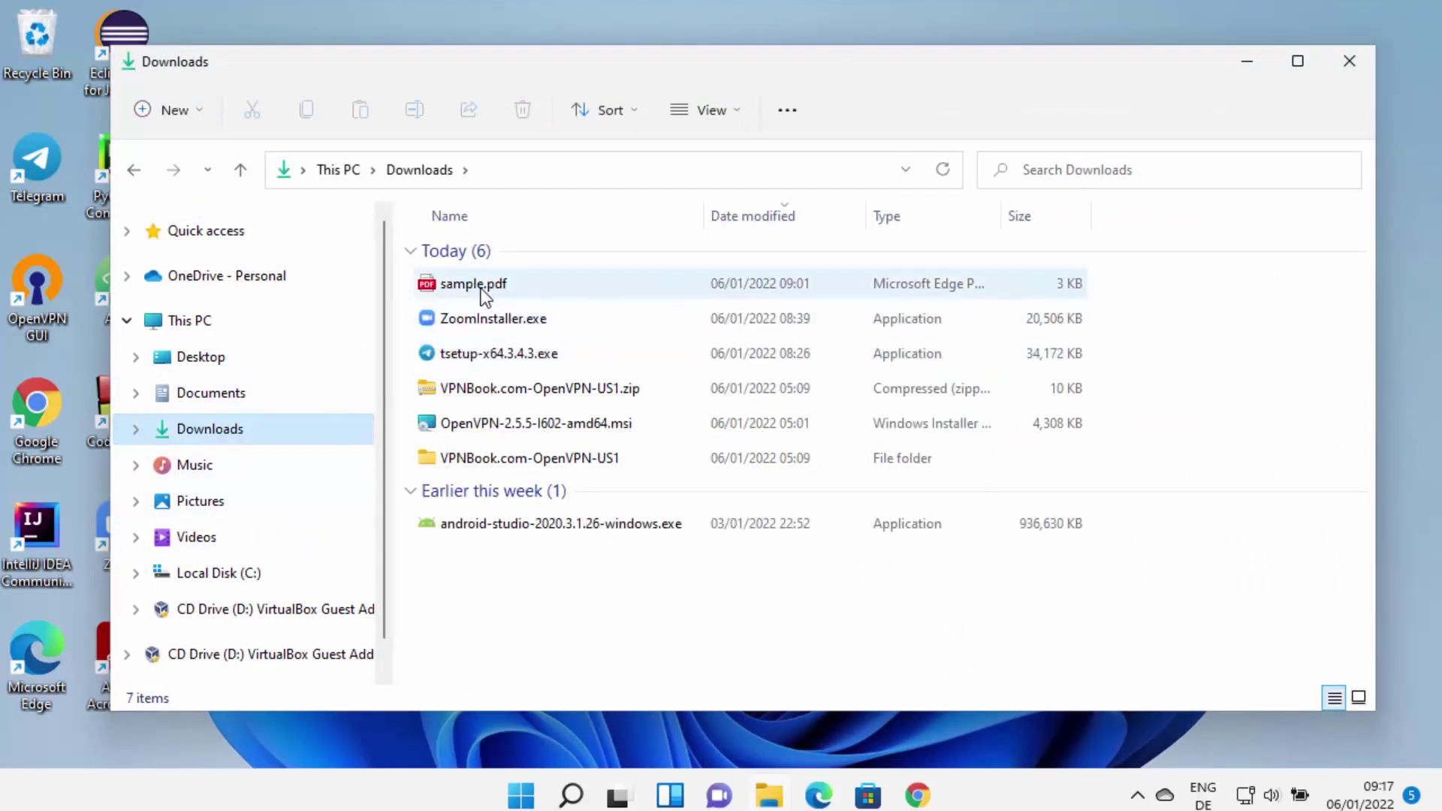
click(482, 287)
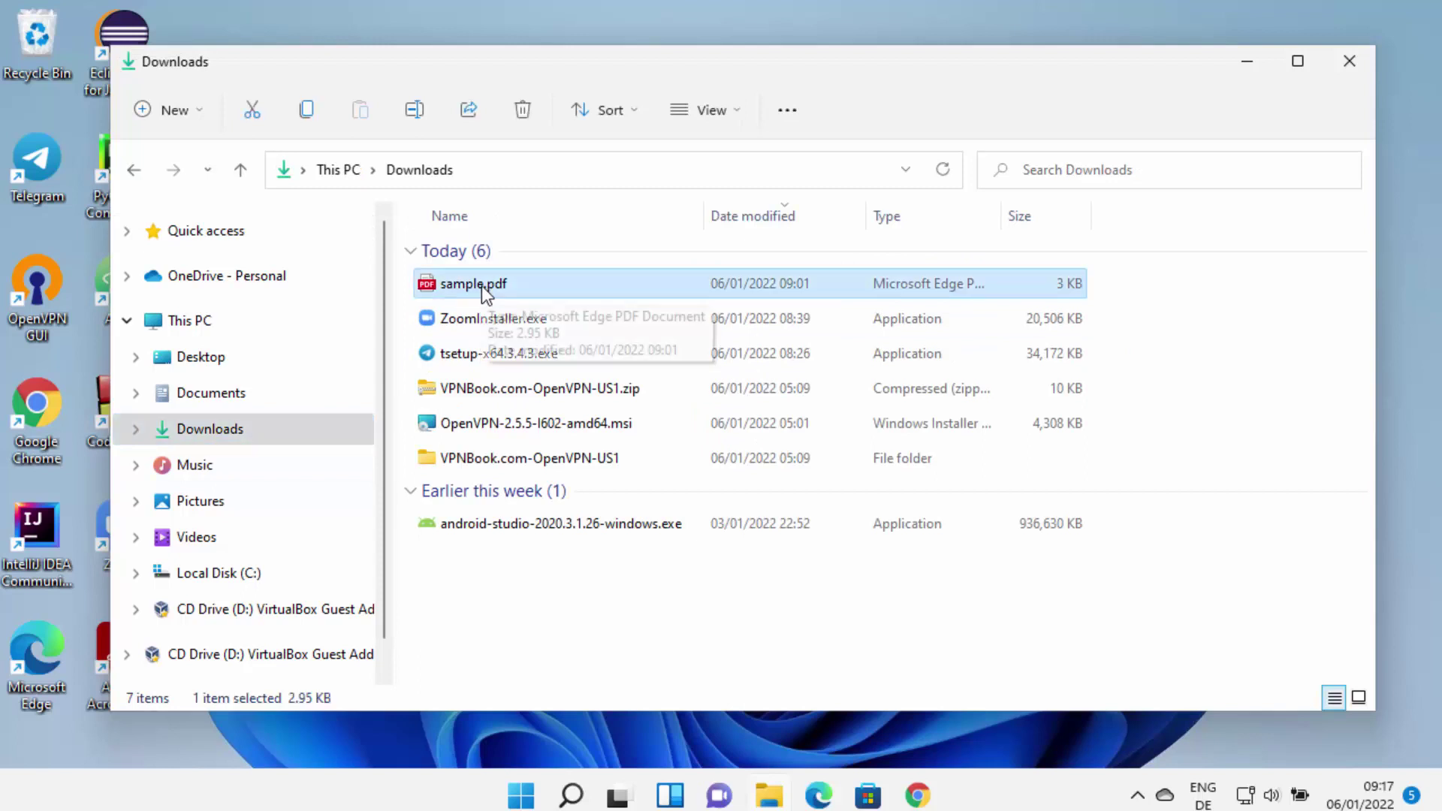
right_click(481, 285)
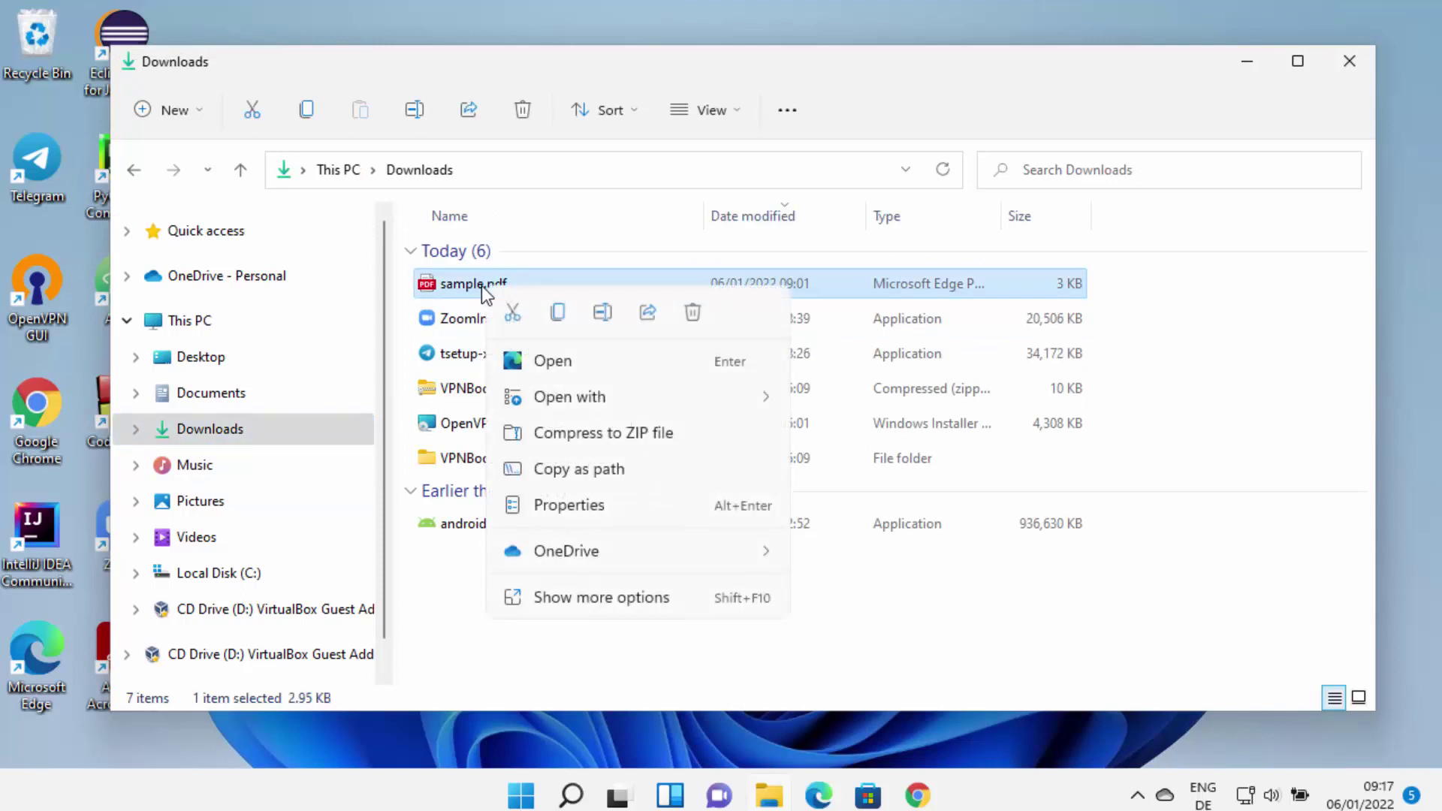
mouse_move(711, 398)
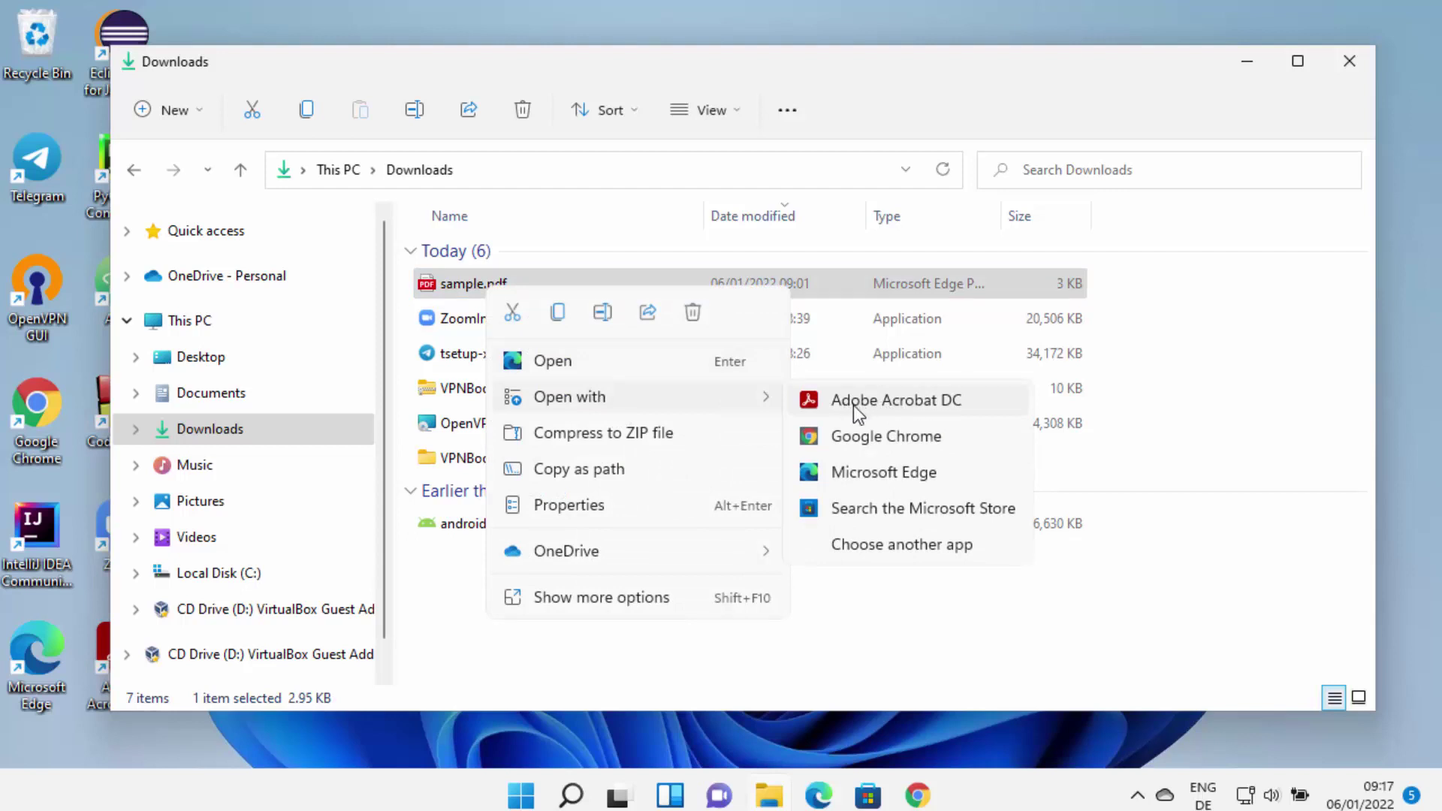
click(921, 404)
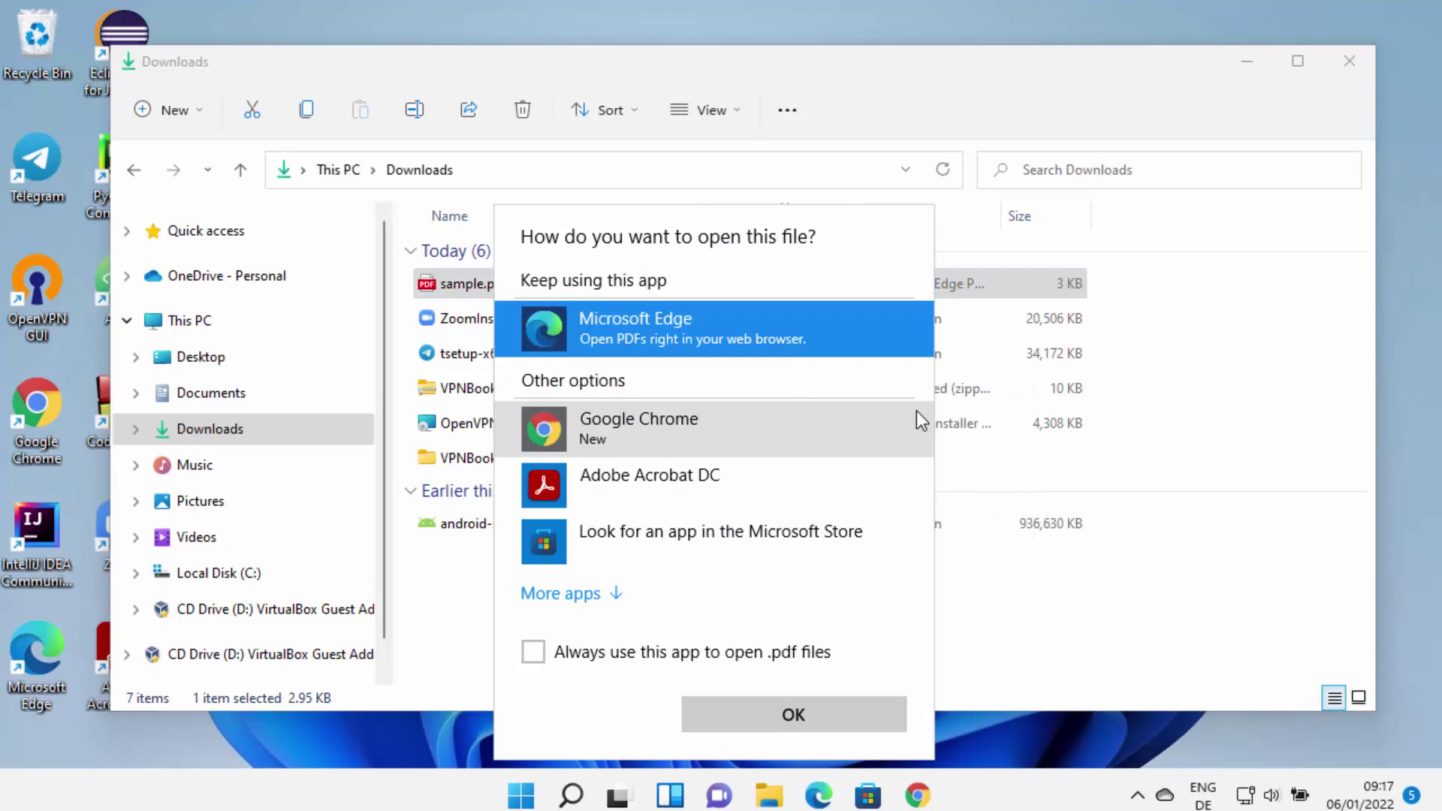
click(646, 479)
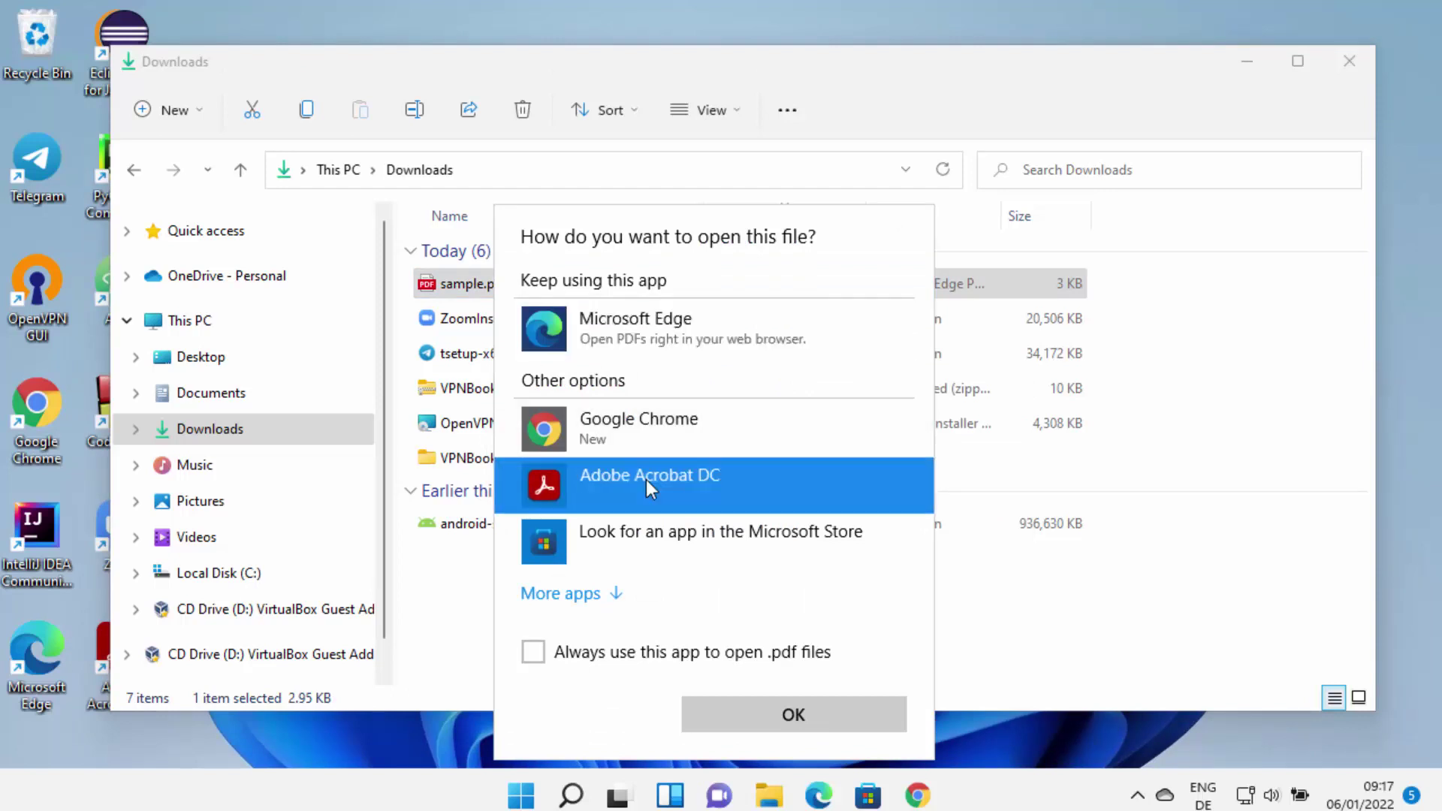
click(747, 718)
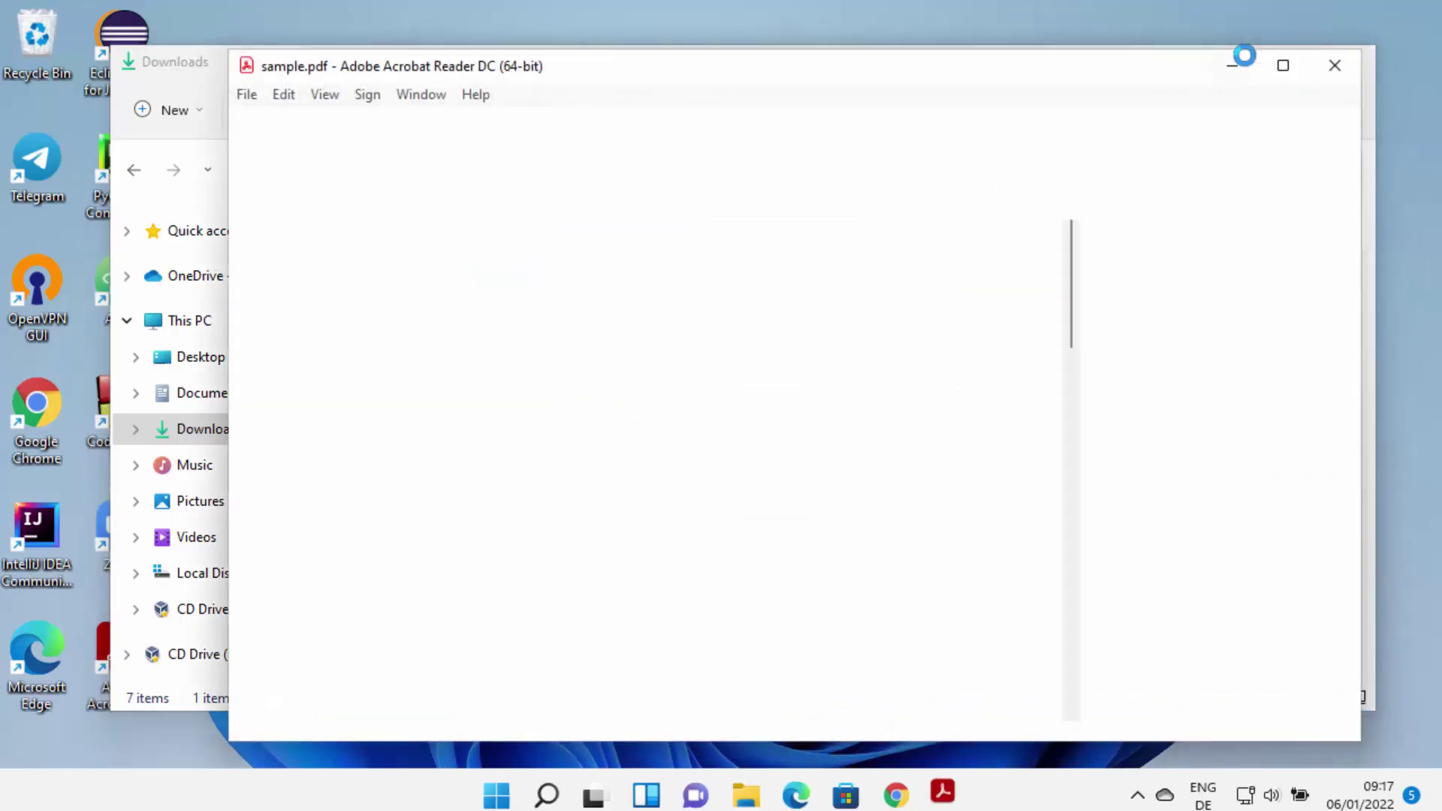
Step: Maximize Reader and highlight 'in the Virtual Mechanics tutorials. More' and the third paragraph's first line in yellow
click(368, 280)
click(1283, 65)
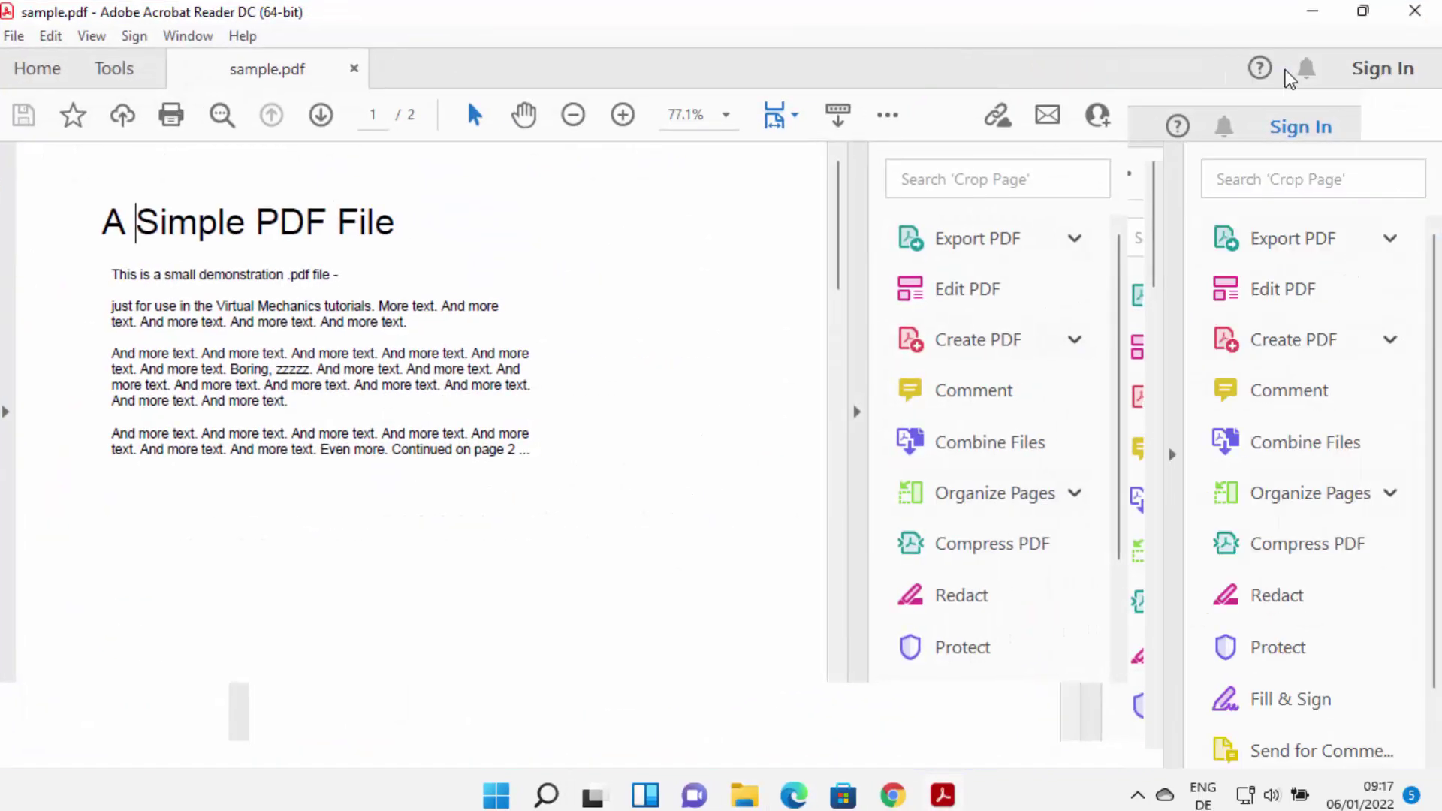
drag(239, 370, 552, 368)
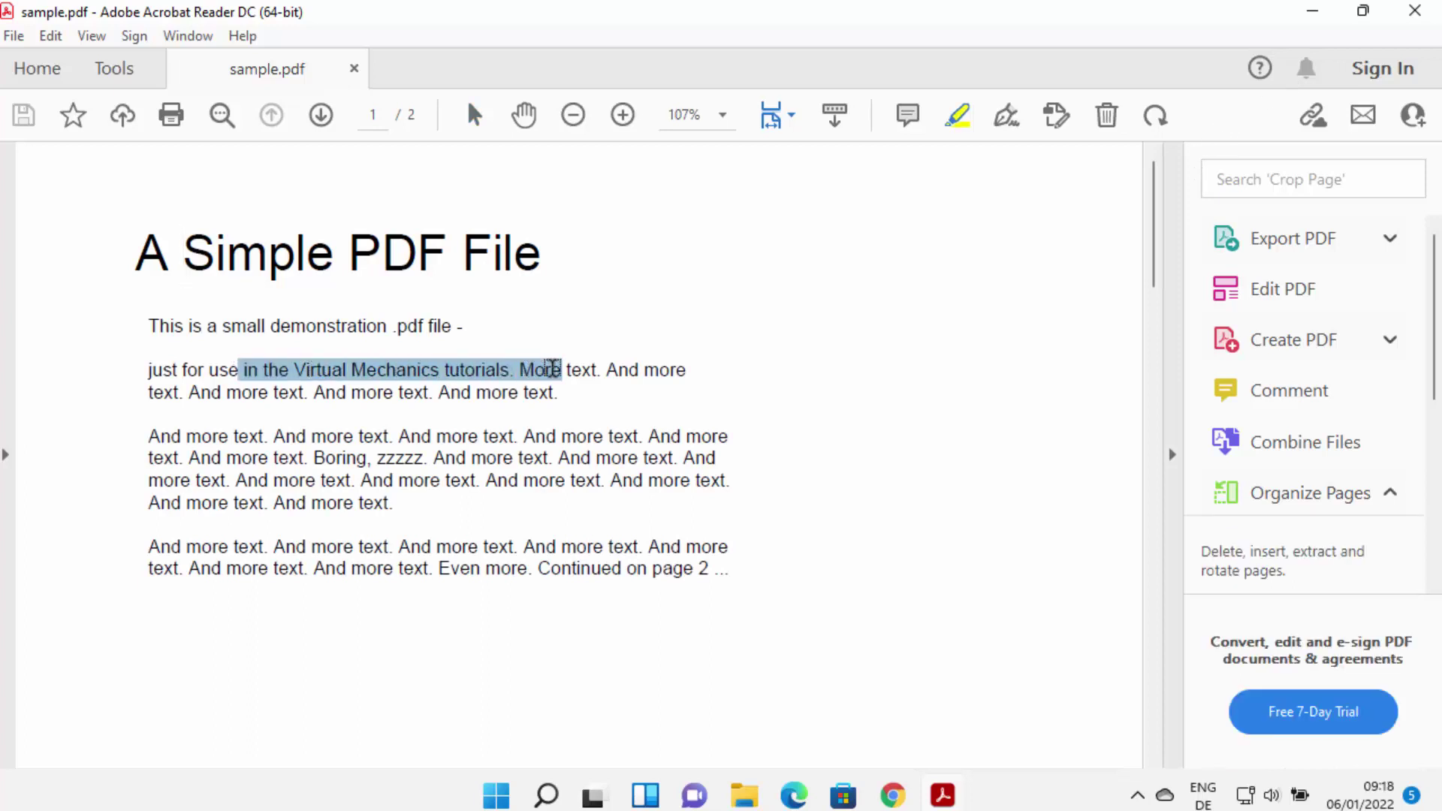
key(u)
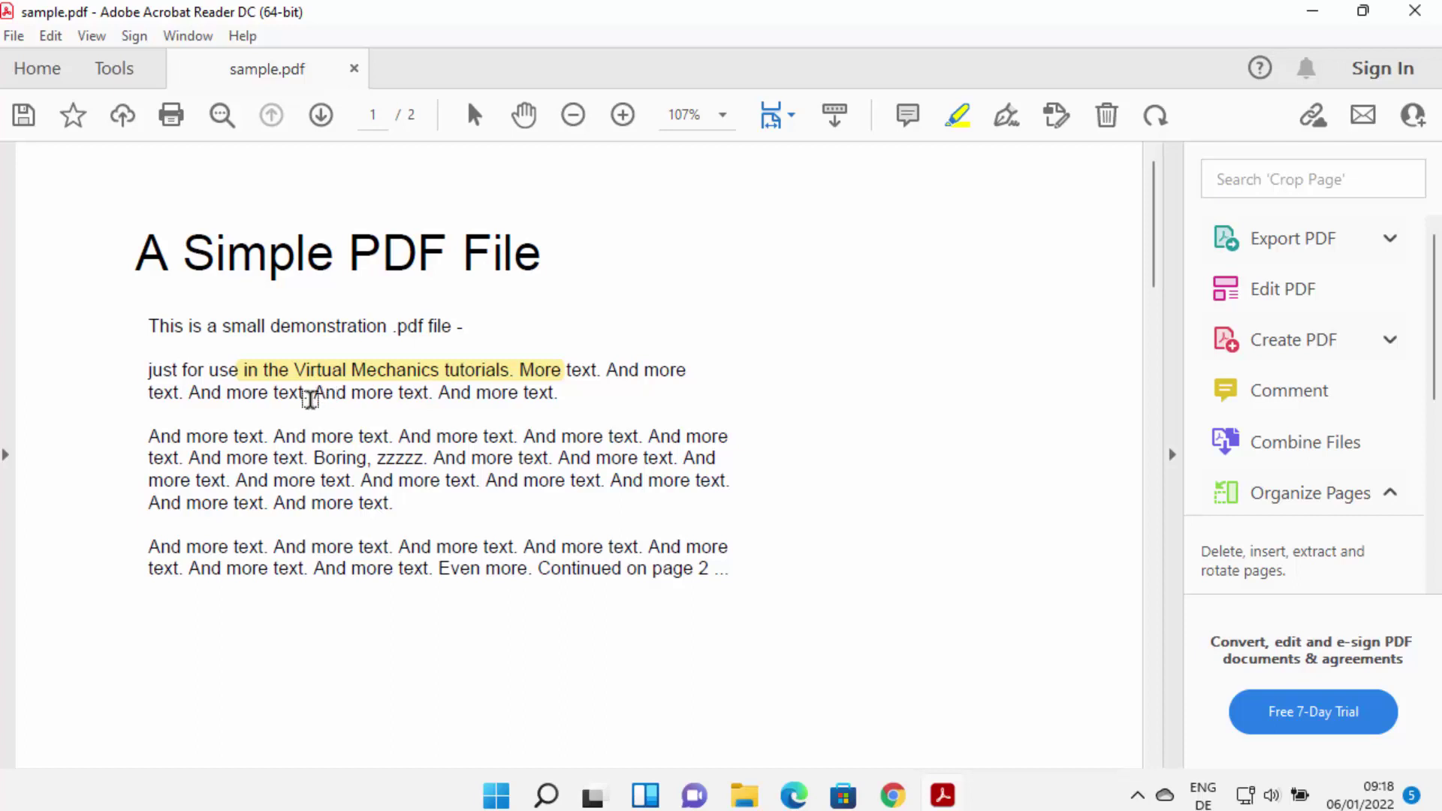
drag(258, 434, 612, 429)
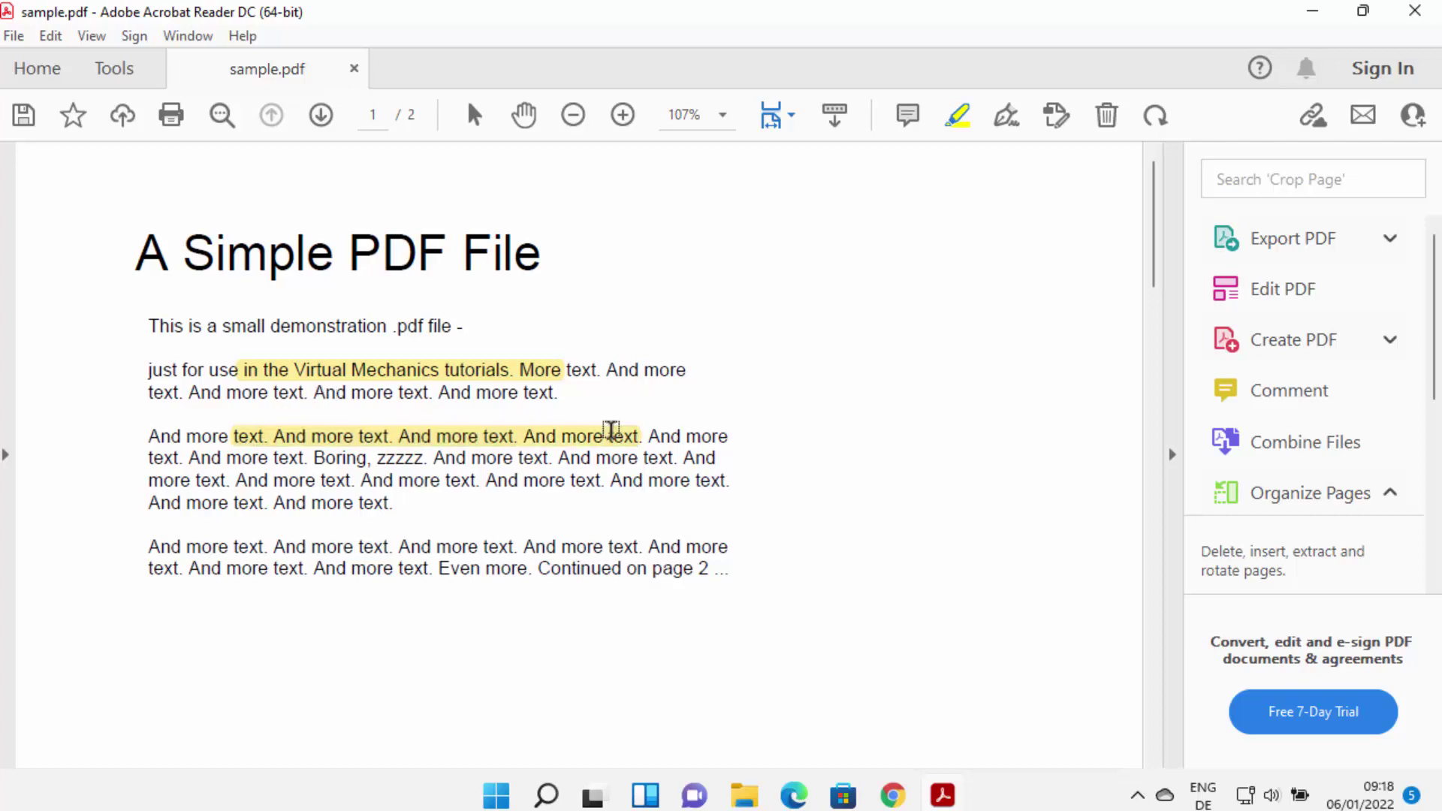